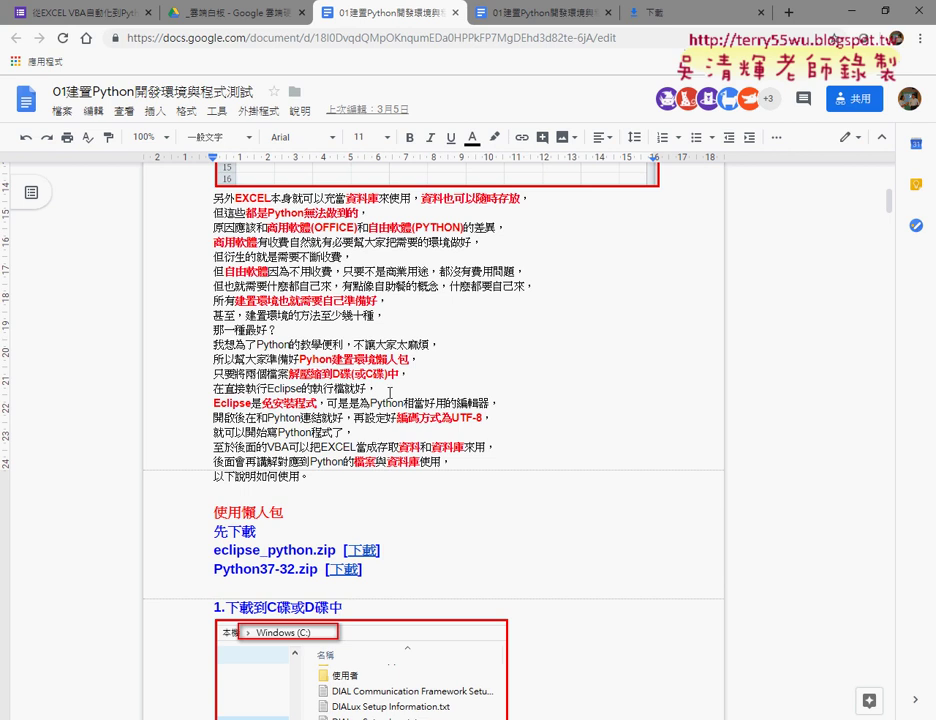
Step: Highlight the text "JAVA開頭訊息" in yellow under the section 3 heading about opening ECLIPSE, and select "JDK或JRE" on the same line
{"action": "scroll", "coordinate": [585, 330], "scroll_direction": "down", "scroll_amount": 5}
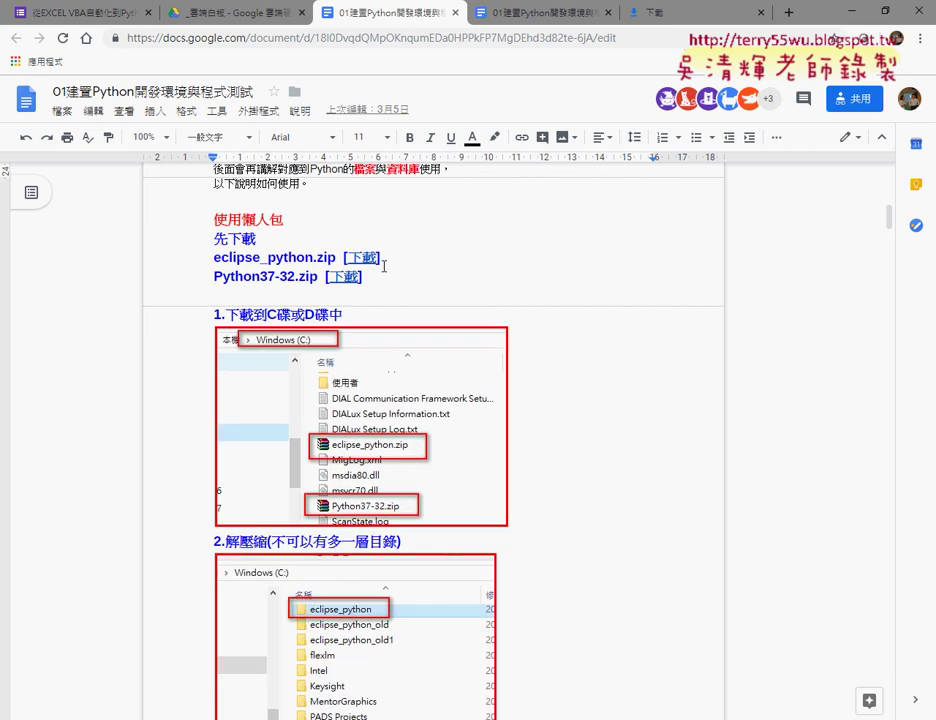
{"action": "scroll", "coordinate": [478, 275], "scroll_direction": "down", "scroll_amount": 4}
{"action": "scroll", "coordinate": [480, 305], "scroll_direction": "down", "scroll_amount": 8}
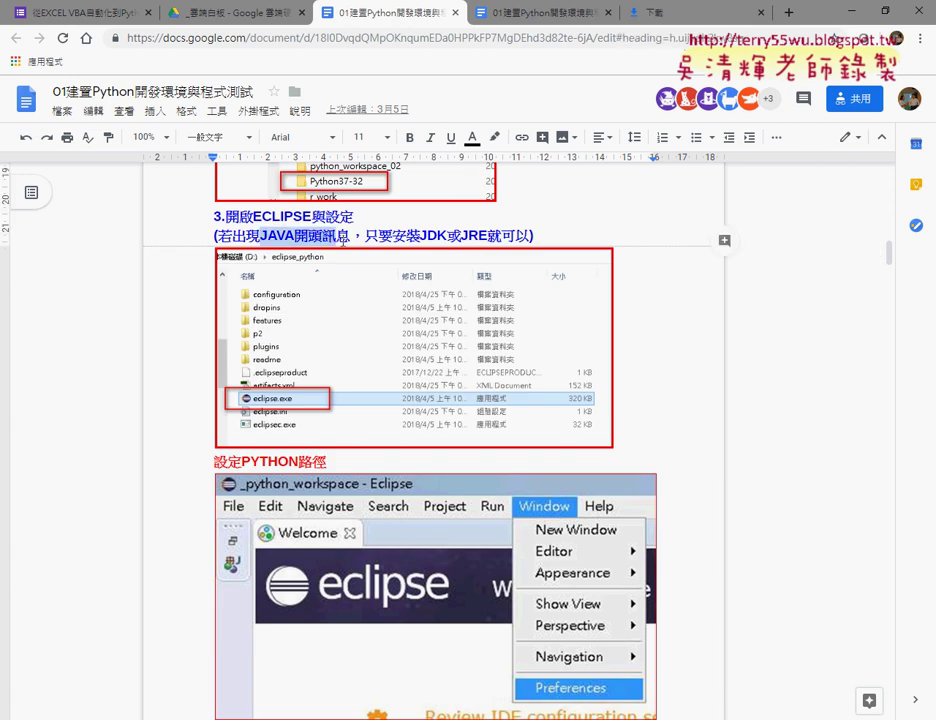
{"action": "left_click_drag", "start_coordinate": [259, 236], "coordinate": [345, 238]}
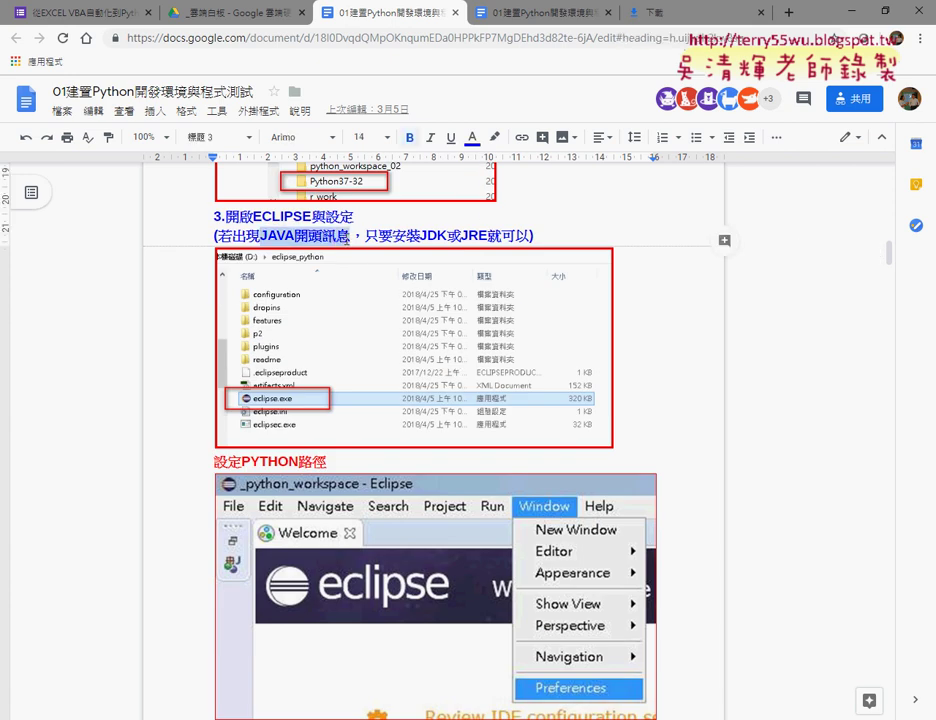
{"action": "left_click", "coordinate": [494, 137]}
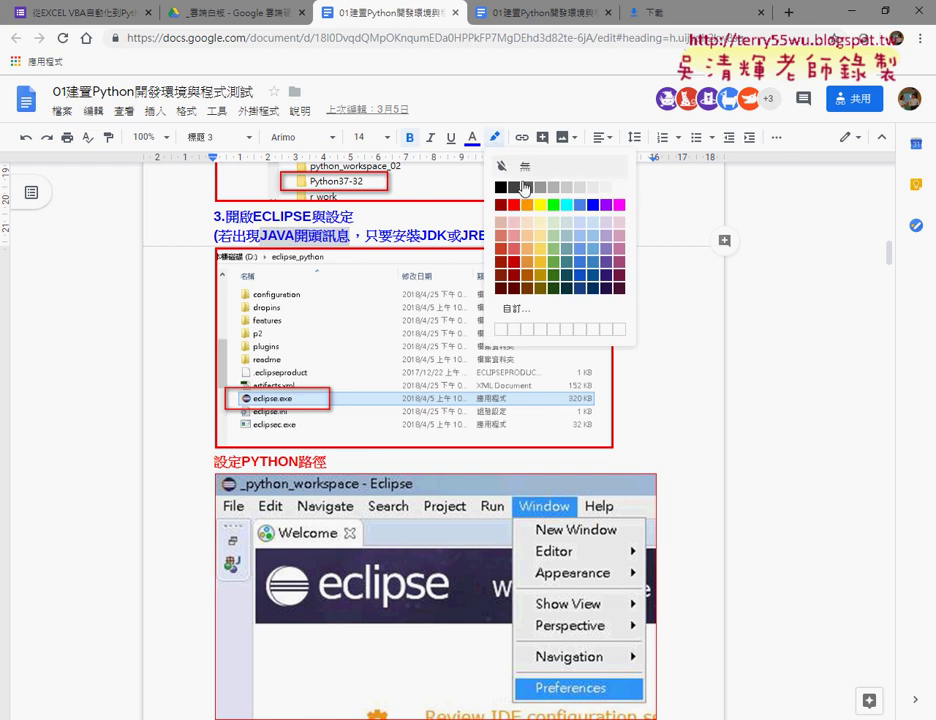
{"action": "left_click", "coordinate": [540, 204]}
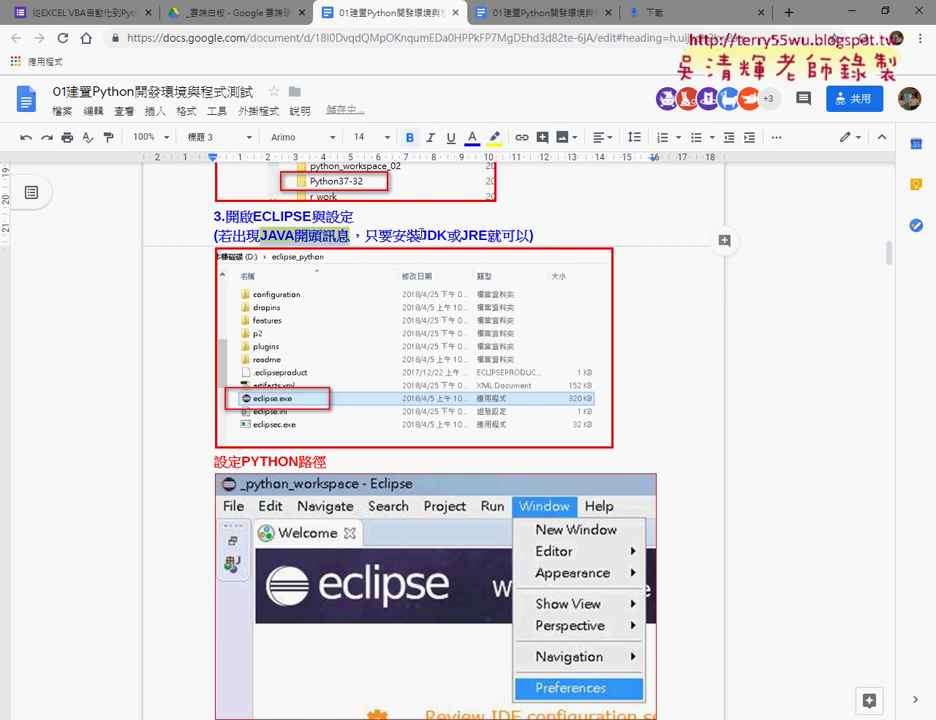
{"action": "left_click_drag", "start_coordinate": [420, 237], "coordinate": [477, 229]}
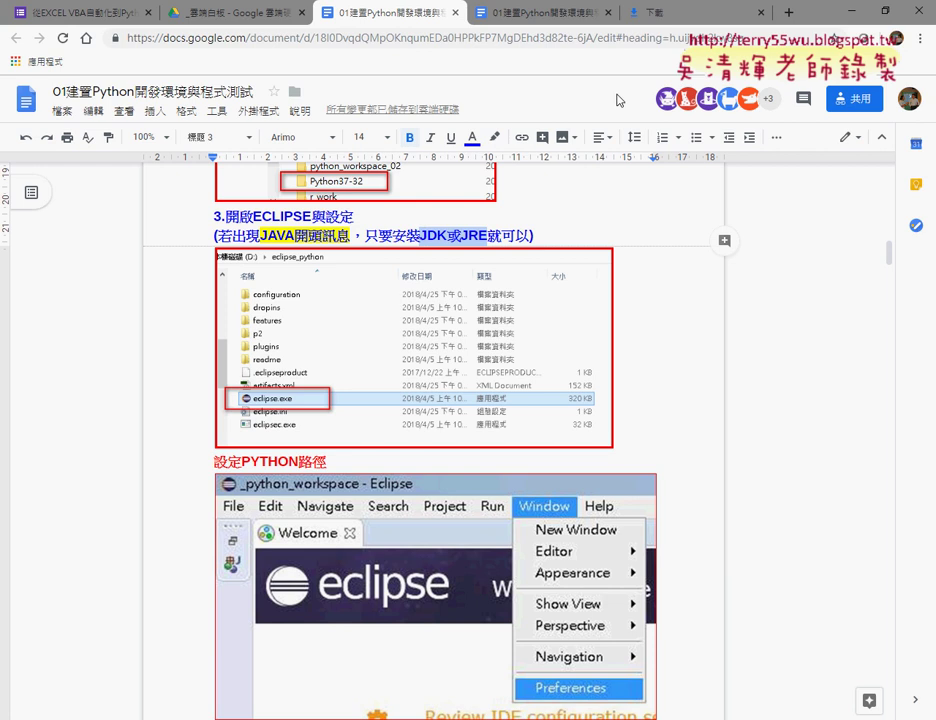
Step: Switch to the File Explorer window of drive C: and locate the Python37-32 and eclipse_python folders
{"action": "scroll", "coordinate": [687, 245], "scroll_direction": "down", "scroll_amount": 3}
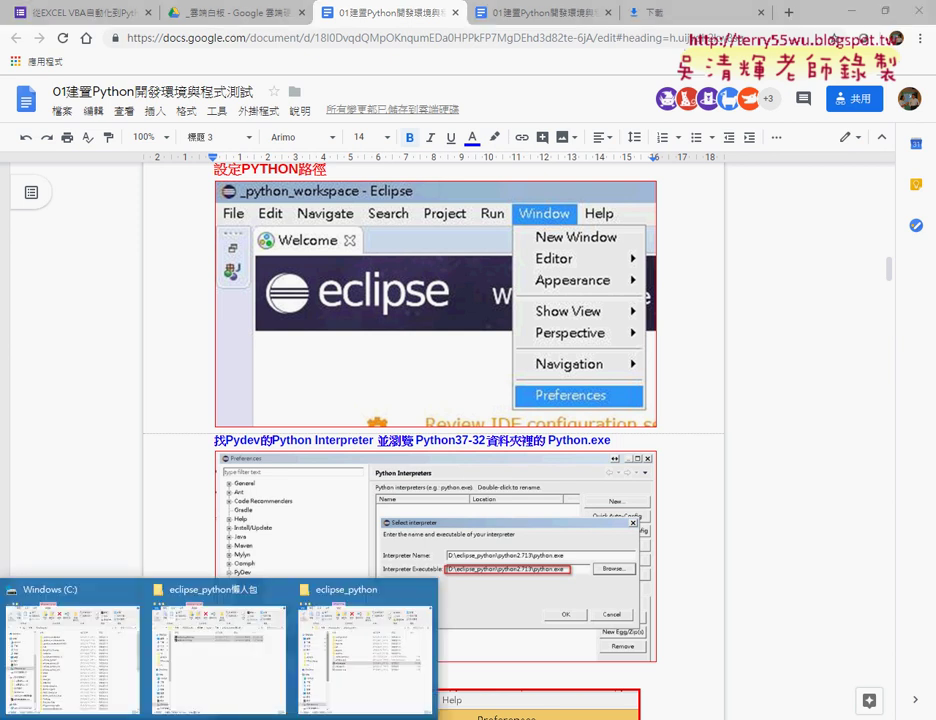
{"action": "mouse_move", "coordinate": [157, 664]}
{"action": "left_click", "coordinate": [70, 650]}
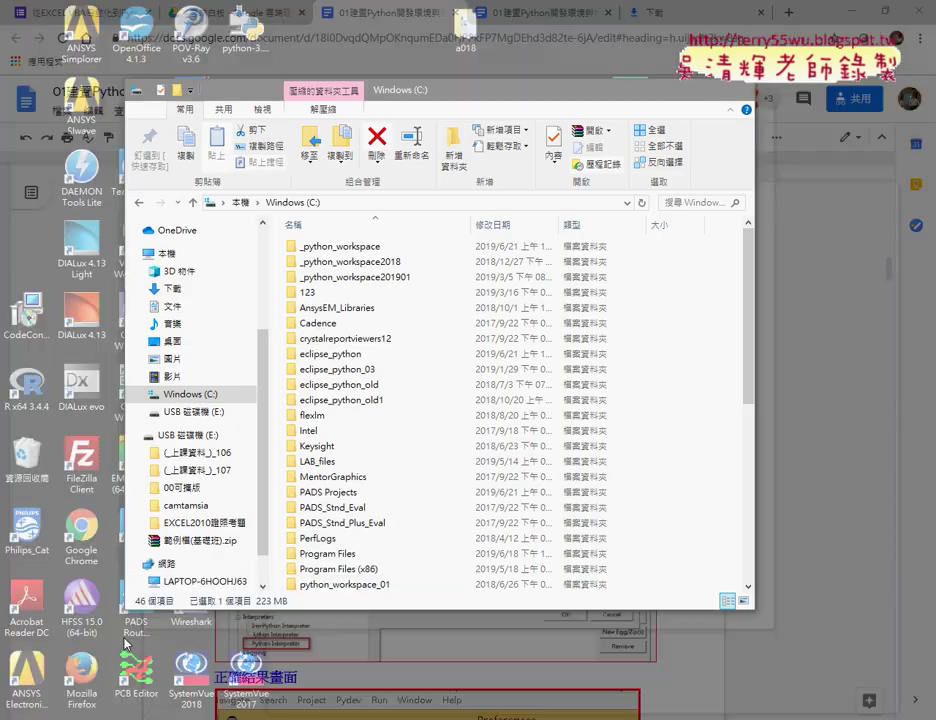
{"action": "scroll", "coordinate": [464, 367], "scroll_direction": "down", "scroll_amount": 8}
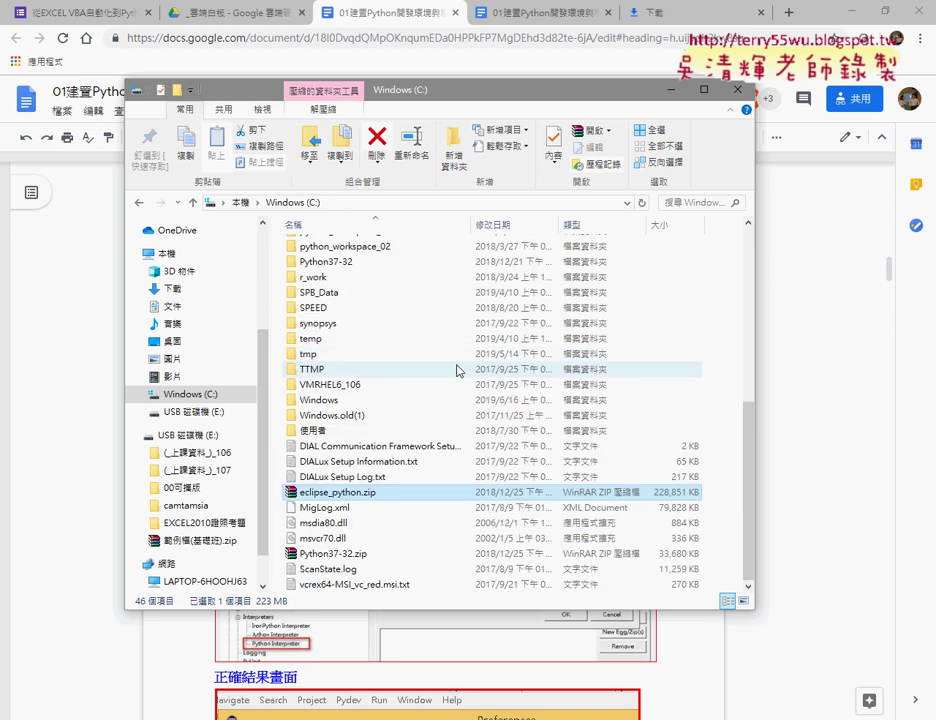
{"action": "scroll", "coordinate": [440, 380], "scroll_direction": "up", "scroll_amount": 1}
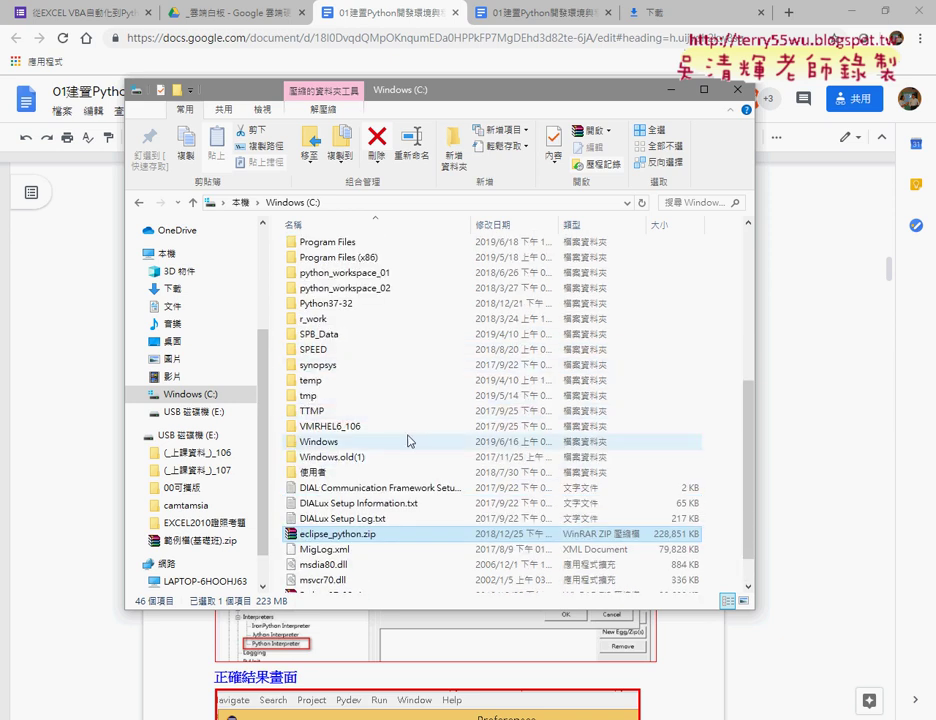
{"action": "scroll", "coordinate": [382, 410], "scroll_direction": "up", "scroll_amount": 2}
{"action": "left_click", "coordinate": [376, 397]}
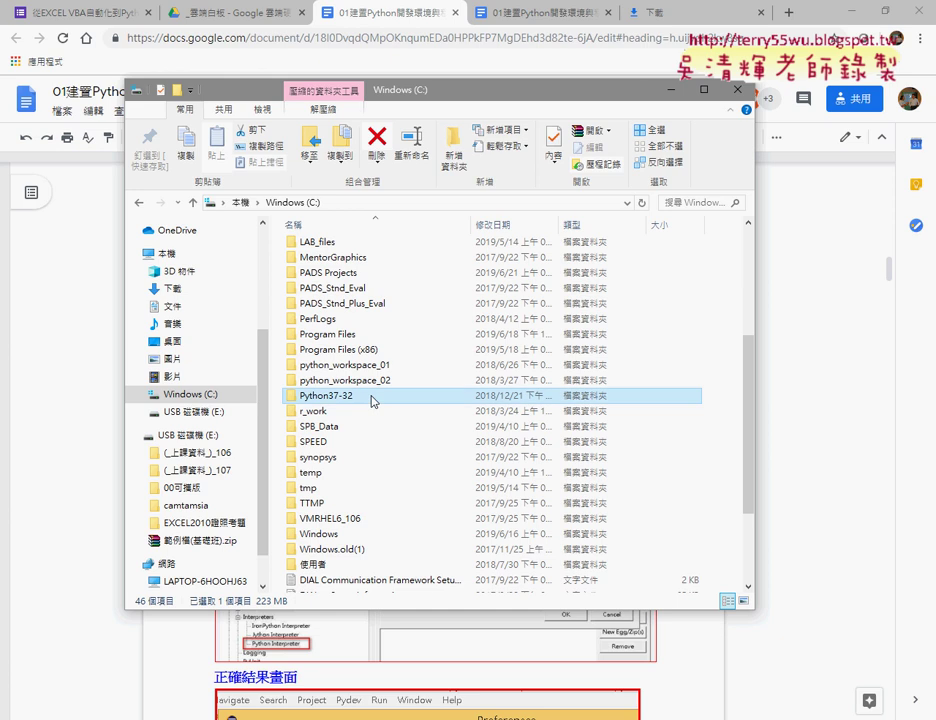
{"action": "scroll", "coordinate": [380, 395], "scroll_direction": "up", "scroll_amount": 4}
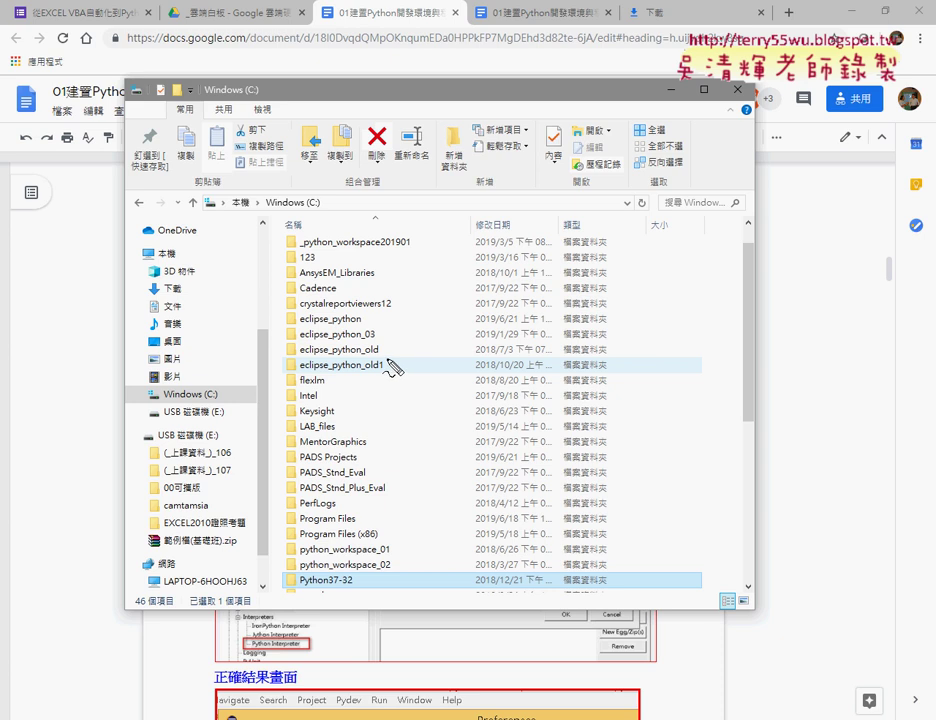
{"action": "mouse_move", "coordinate": [380, 300]}
{"action": "left_mouse_down"}
{"action": "mouse_move", "coordinate": [300, 308]}
{"action": "mouse_move", "coordinate": [382, 329]}
{"action": "left_mouse_up"}
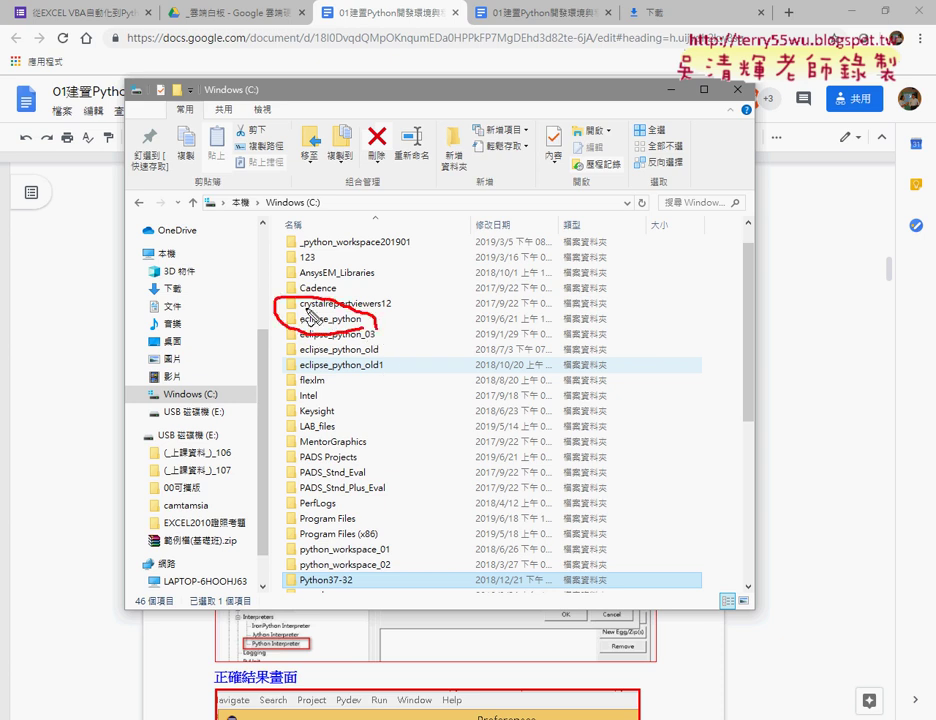
{"action": "mouse_move", "coordinate": [272, 306]}
{"action": "left_mouse_down"}
{"action": "mouse_move", "coordinate": [255, 318]}
{"action": "mouse_move", "coordinate": [198, 425]}
{"action": "mouse_move", "coordinate": [281, 572]}
{"action": "mouse_move", "coordinate": [266, 558]}
{"action": "mouse_move", "coordinate": [346, 600]}
{"action": "mouse_move", "coordinate": [369, 575]}
{"action": "left_mouse_up"}
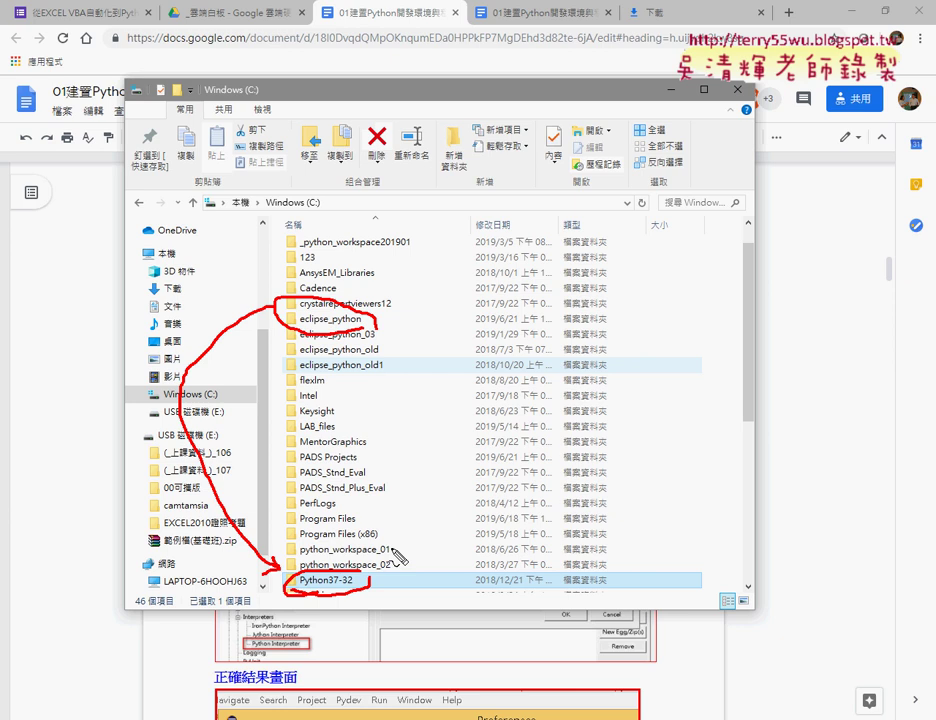
{"action": "key", "text": "Escape"}
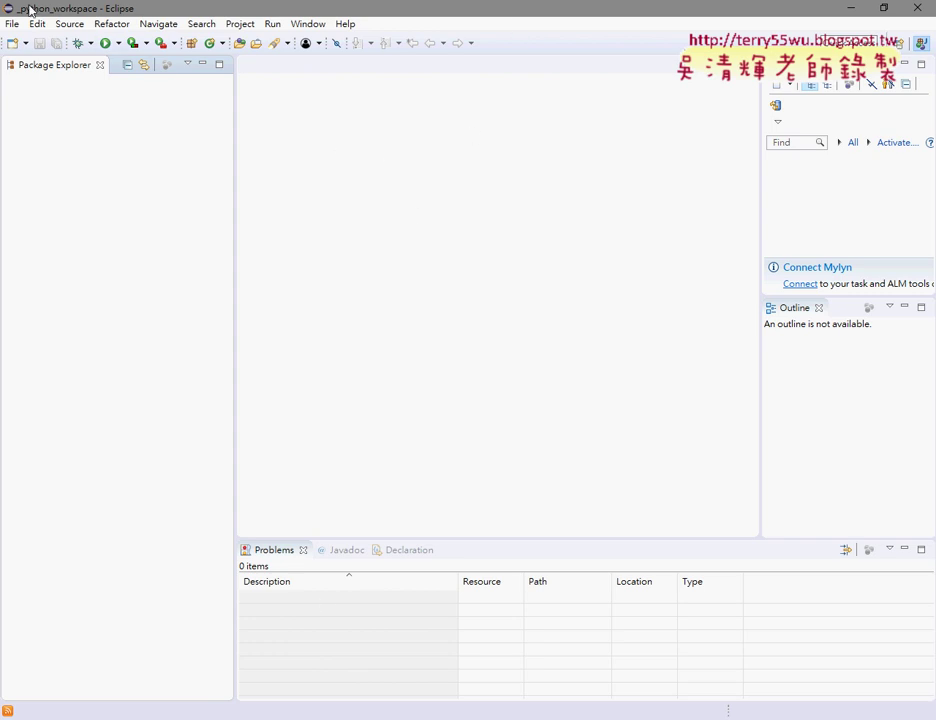
Step: In Eclipse, open the preferences and show the Python Interpreter settings under PyDev's Interpreters
{"action": "left_click", "coordinate": [309, 25]}
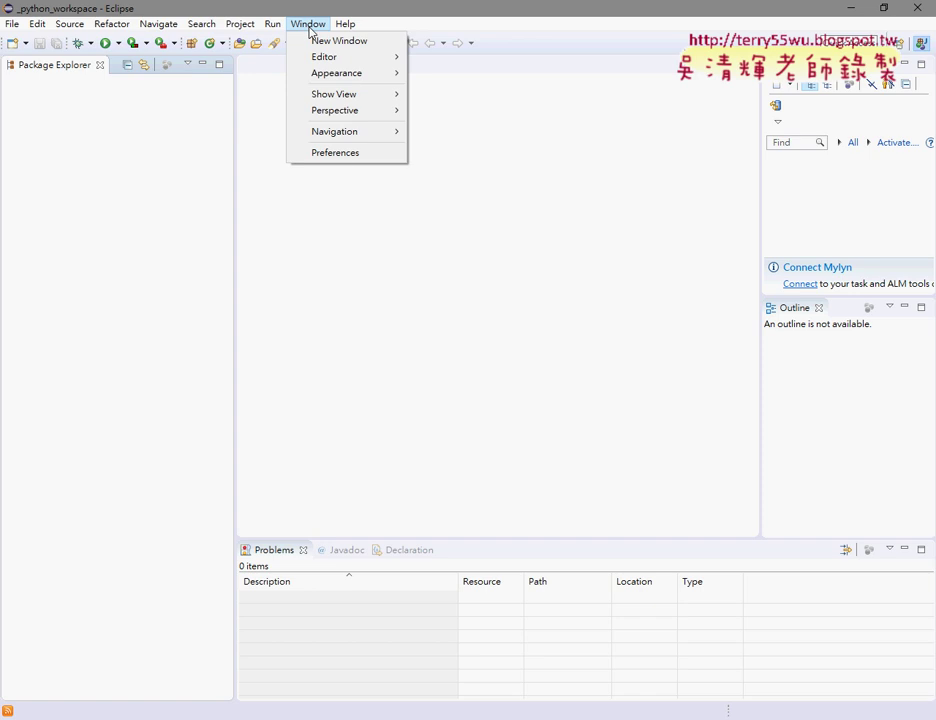
{"action": "left_click", "coordinate": [381, 153]}
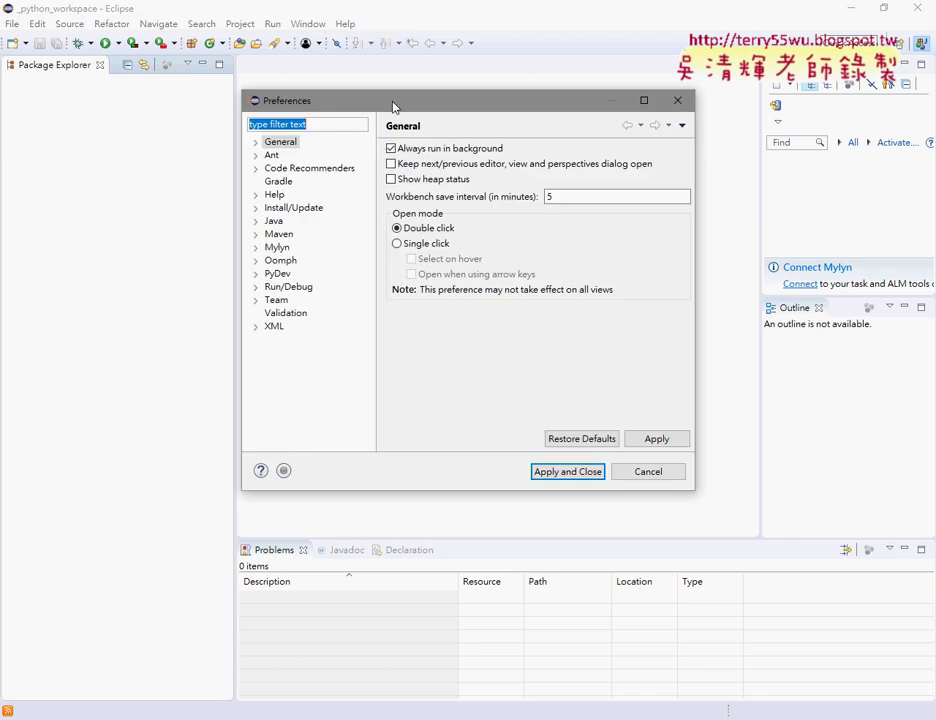
{"action": "left_click_drag", "start_coordinate": [393, 107], "coordinate": [502, 37]}
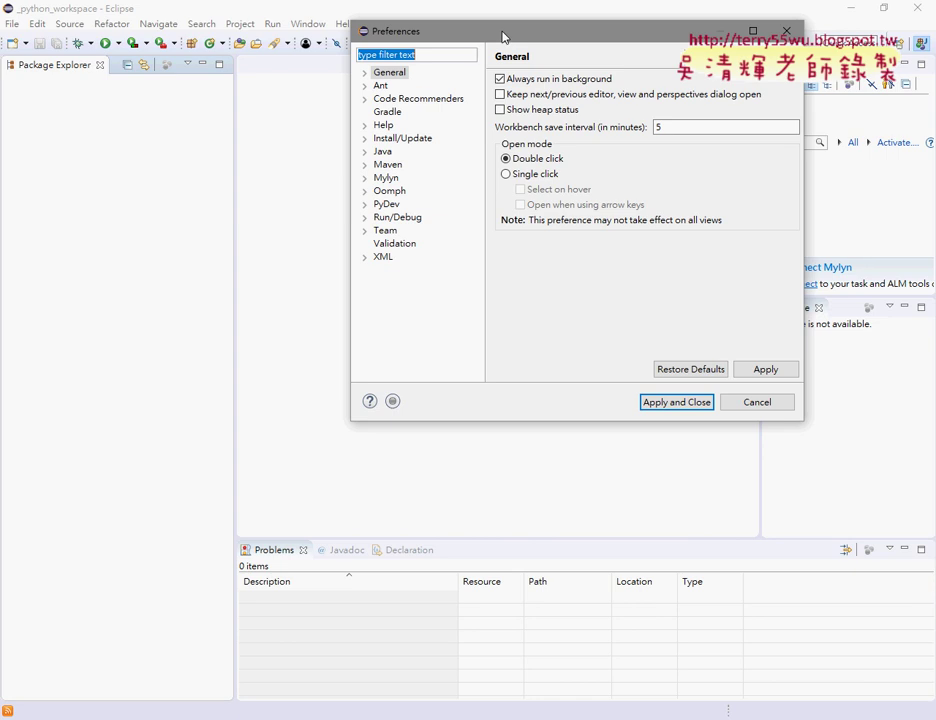
{"action": "left_click_drag", "start_coordinate": [503, 37], "coordinate": [386, 107]}
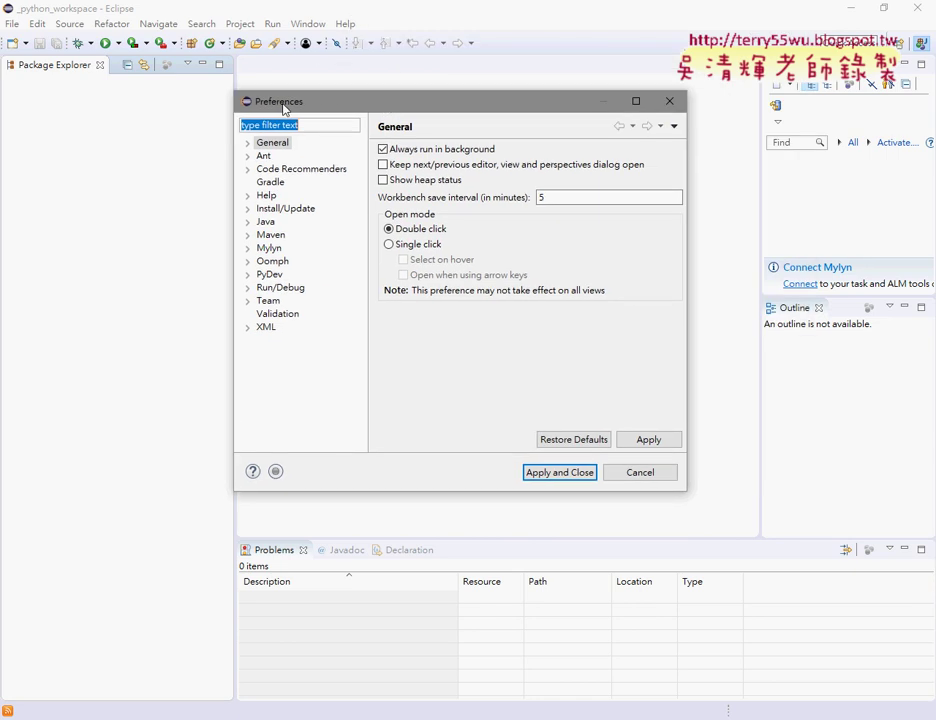
{"action": "left_click", "coordinate": [248, 275]}
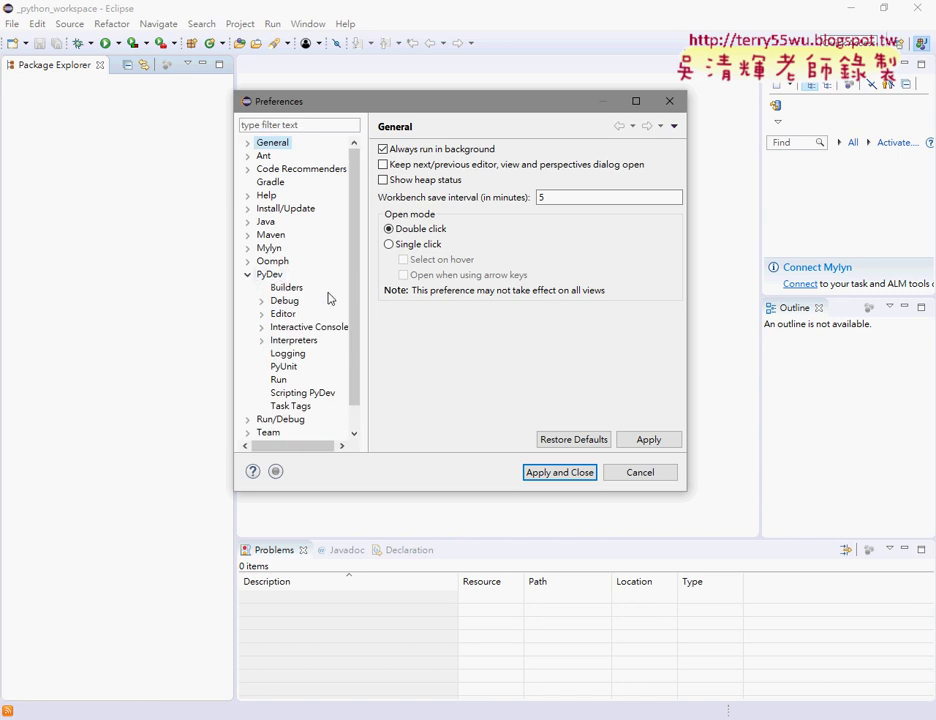
{"action": "left_click_drag", "start_coordinate": [357, 318], "coordinate": [361, 368]}
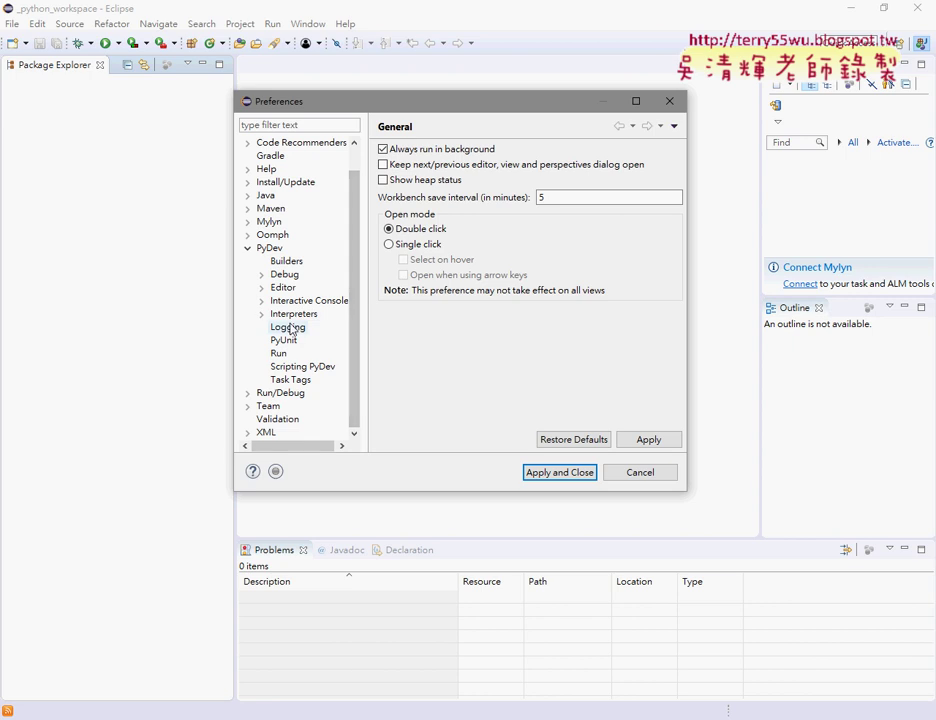
{"action": "left_click", "coordinate": [261, 314]}
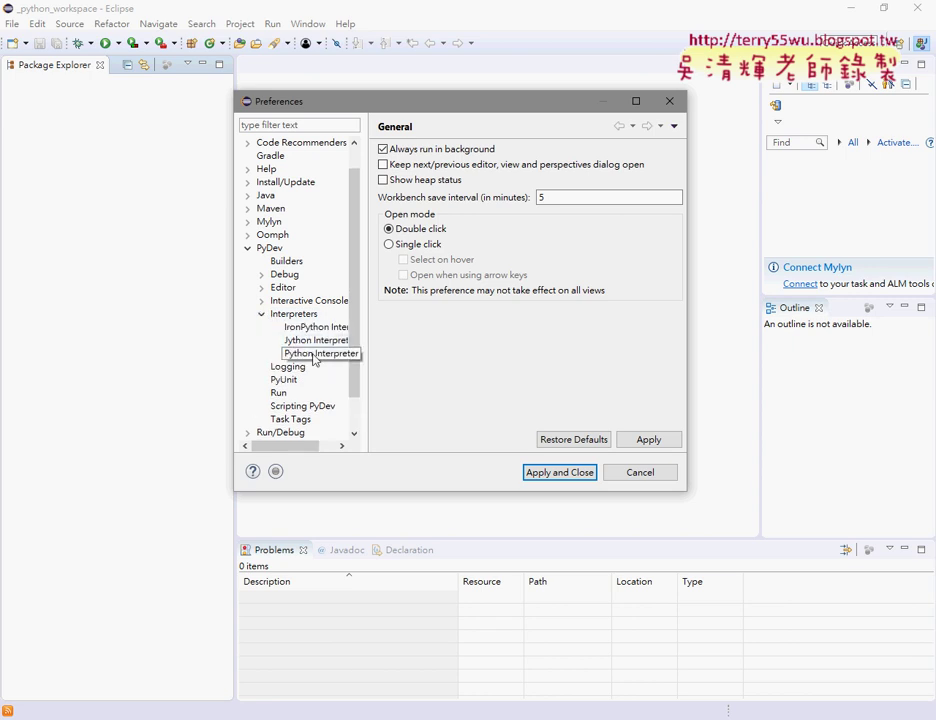
{"action": "left_click", "coordinate": [313, 356]}
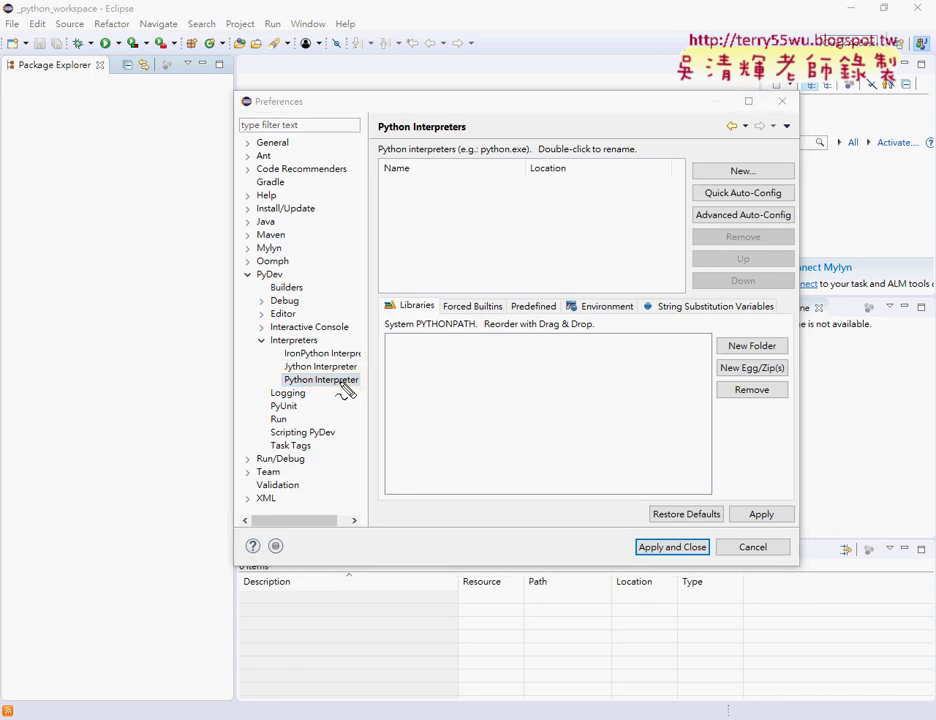
{"action": "mouse_move", "coordinate": [283, 266]}
{"action": "left_mouse_down"}
{"action": "mouse_move", "coordinate": [230, 276]}
{"action": "mouse_move", "coordinate": [285, 276]}
{"action": "left_mouse_up"}
{"action": "mouse_move", "coordinate": [300, 340]}
{"action": "left_mouse_down"}
{"action": "mouse_move", "coordinate": [265, 350]}
{"action": "mouse_move", "coordinate": [316, 338]}
{"action": "mouse_move", "coordinate": [287, 387]}
{"action": "mouse_move", "coordinate": [345, 372]}
{"action": "left_mouse_up"}
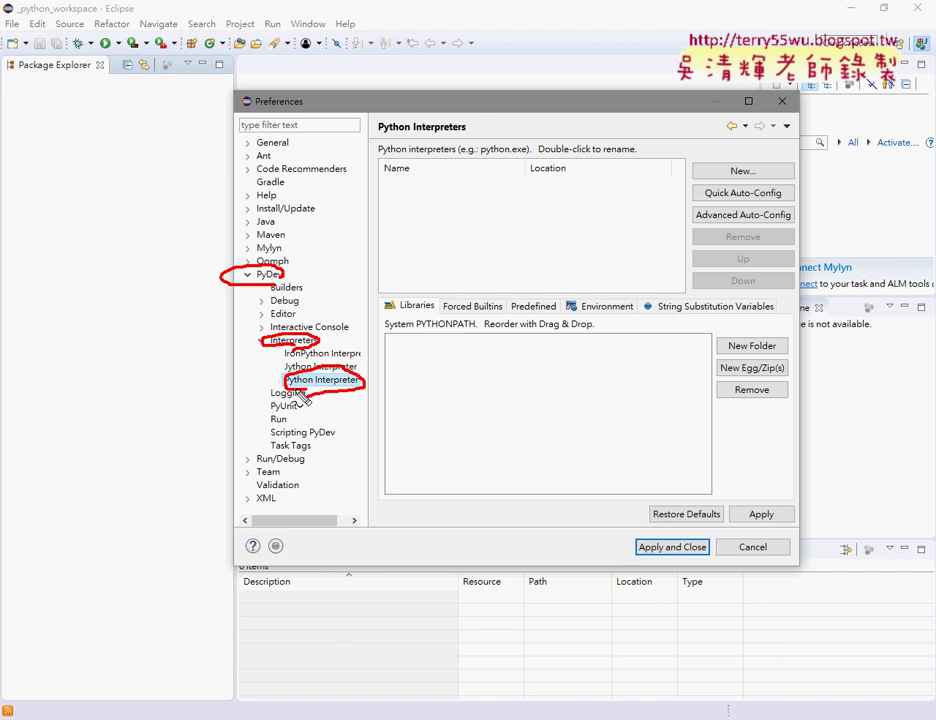
{"action": "mouse_move", "coordinate": [766, 164]}
{"action": "left_mouse_down"}
{"action": "mouse_move", "coordinate": [722, 176]}
{"action": "mouse_move", "coordinate": [768, 172]}
{"action": "mouse_move", "coordinate": [766, 186]}
{"action": "left_mouse_up"}
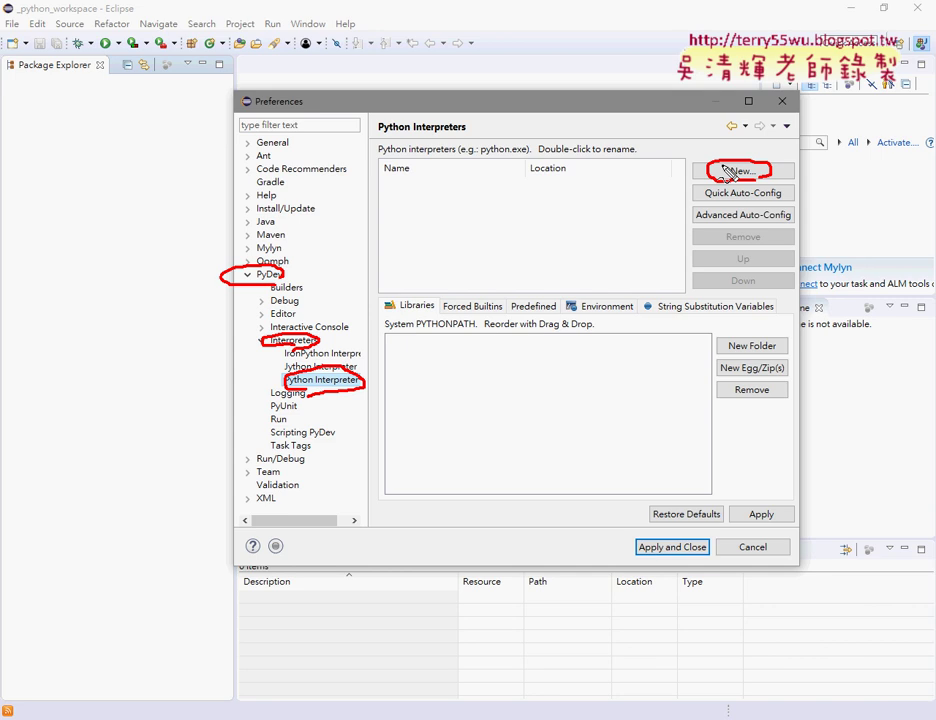
{"action": "key", "text": "Escape"}
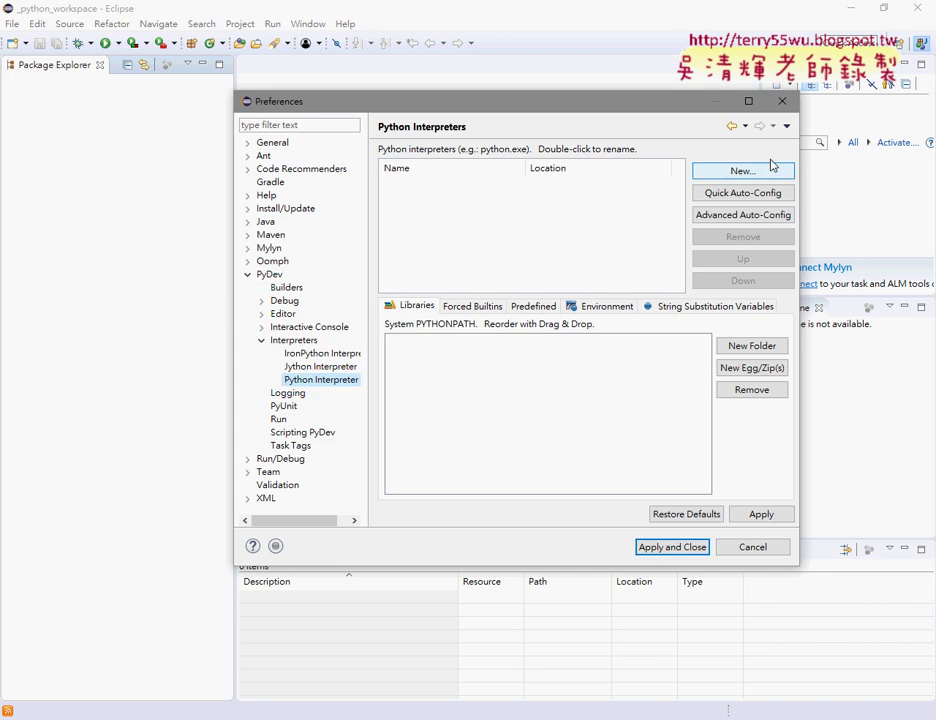
Step: Start a new Python interpreter entry and choose python.exe from C:\Python37-32 as its executable
{"action": "left_click", "coordinate": [755, 174]}
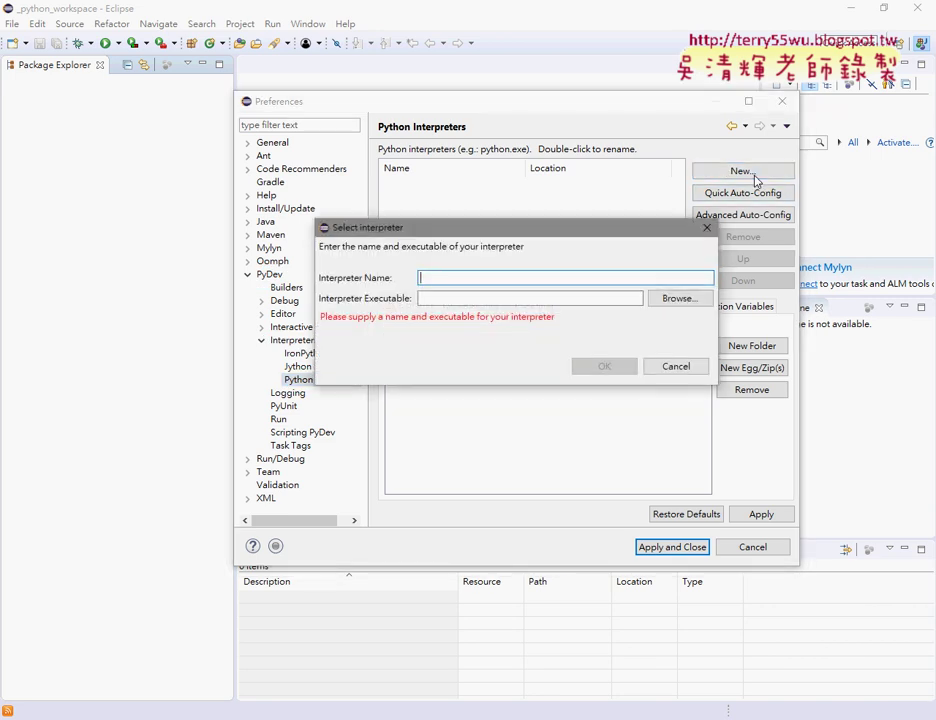
{"action": "left_click", "coordinate": [694, 301]}
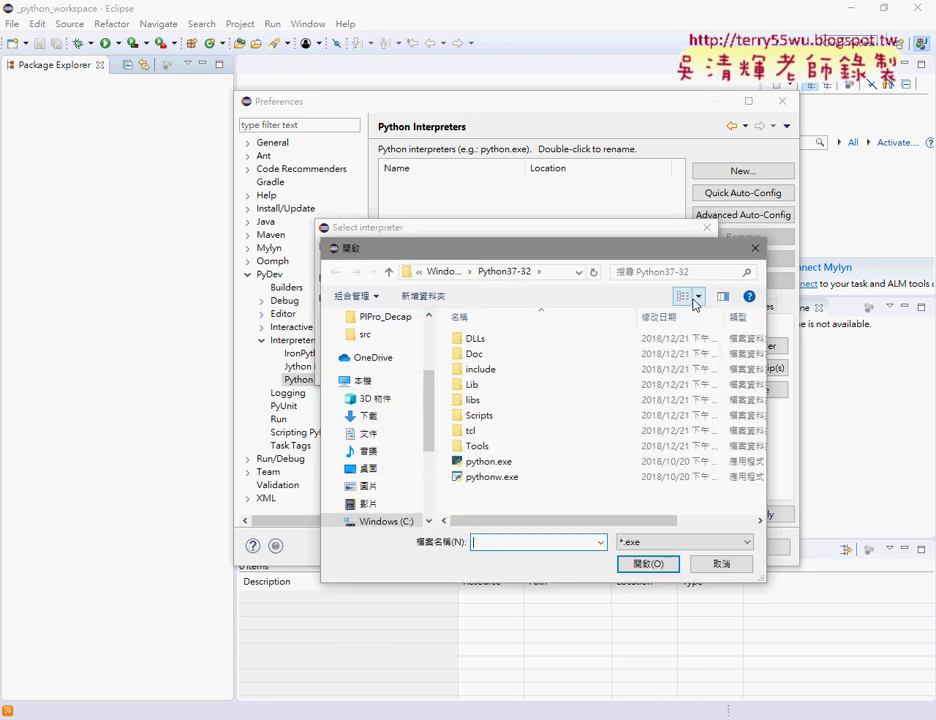
{"action": "left_click_drag", "start_coordinate": [500, 256], "coordinate": [635, 102]}
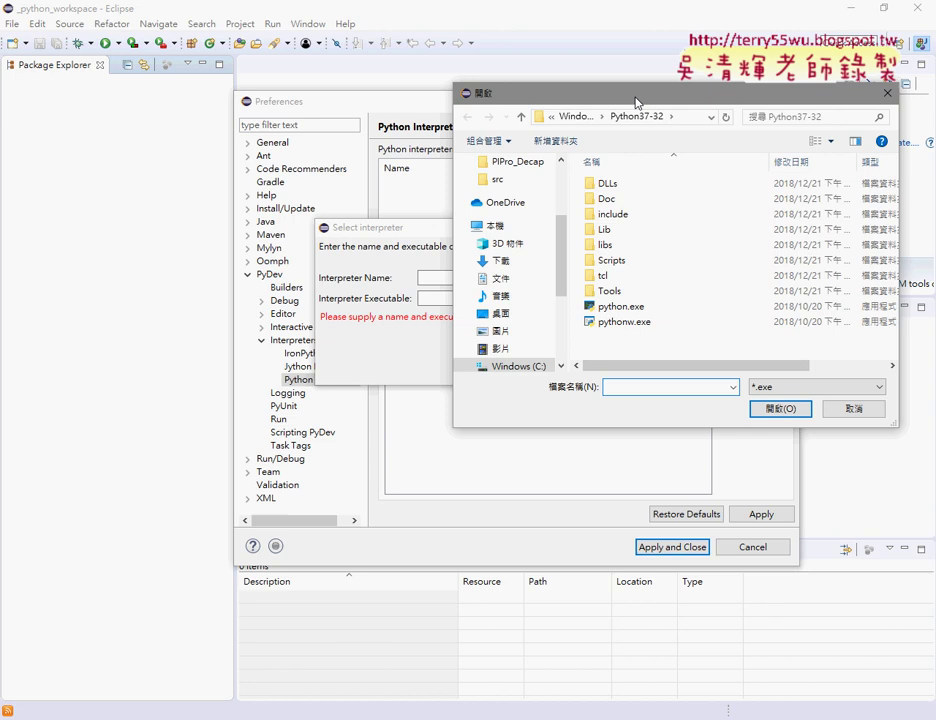
{"action": "left_click", "coordinate": [574, 116]}
{"action": "scroll", "coordinate": [567, 257], "scroll_direction": "down", "scroll_amount": 2}
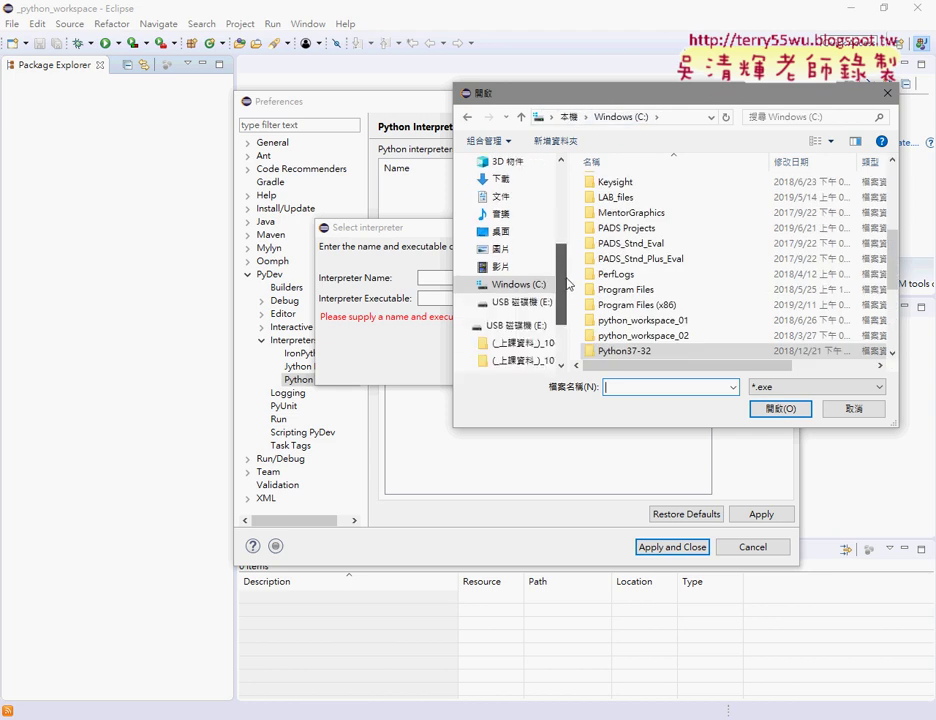
{"action": "scroll", "coordinate": [515, 270], "scroll_direction": "up", "scroll_amount": 2}
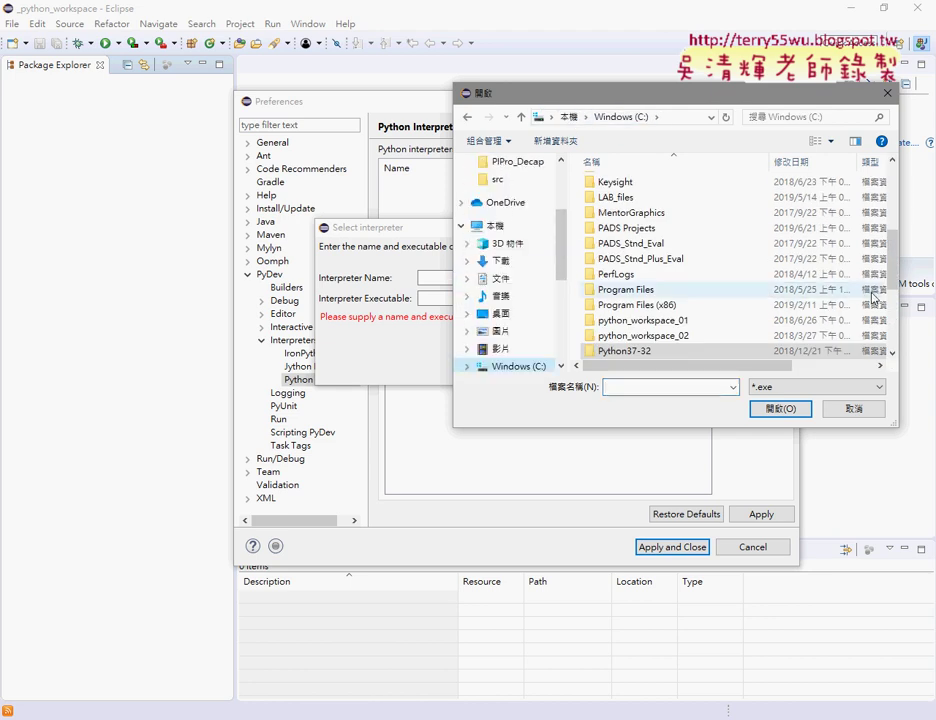
{"action": "scroll", "coordinate": [892, 280], "scroll_direction": "down", "scroll_amount": 2}
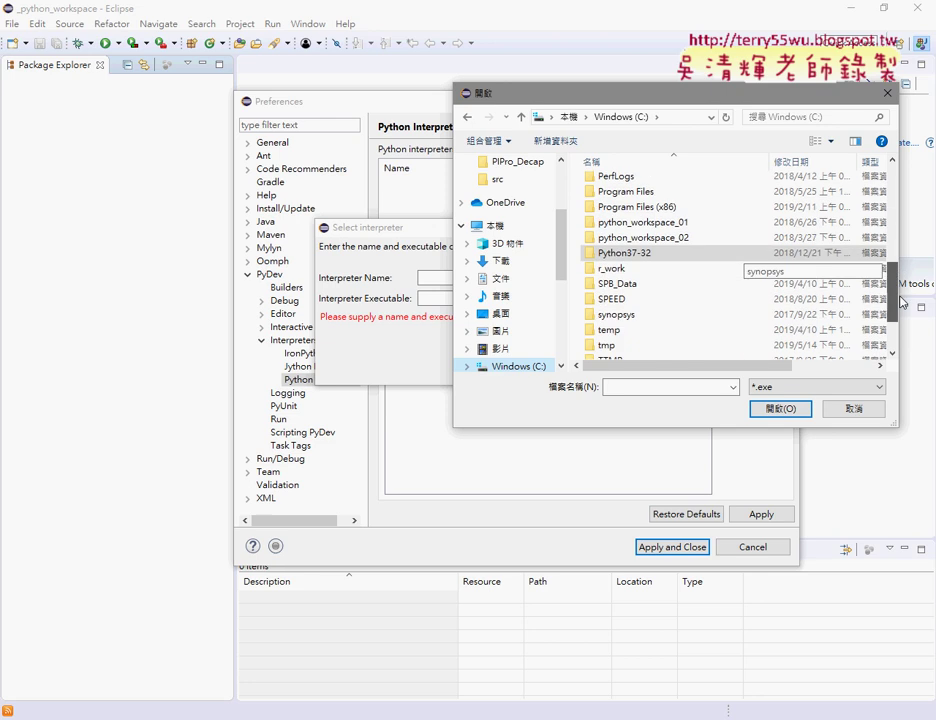
{"action": "double_click", "coordinate": [702, 255]}
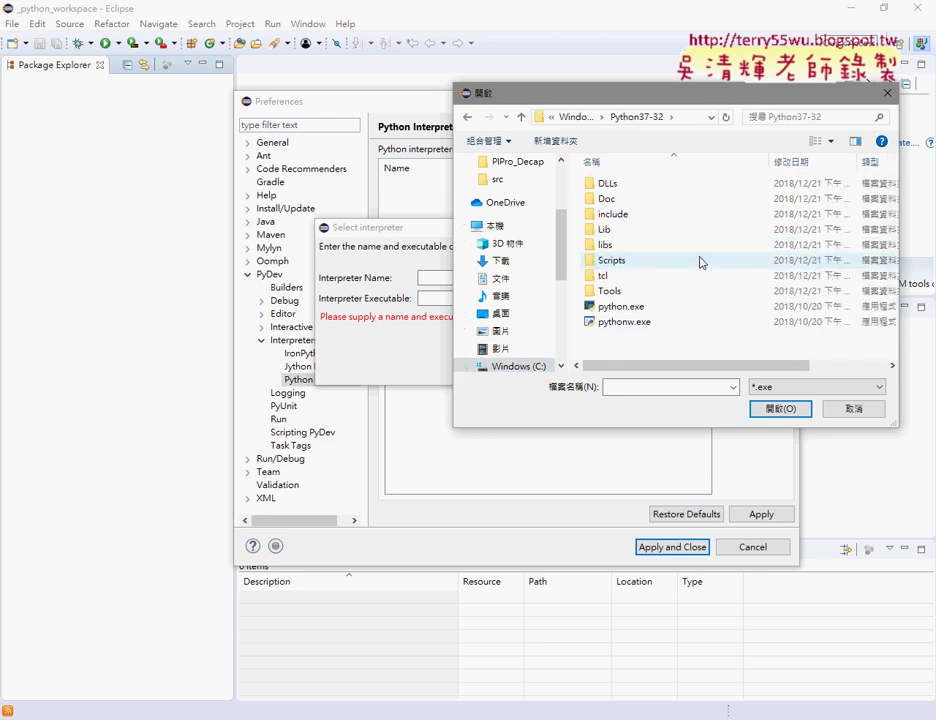
{"action": "left_click", "coordinate": [609, 310]}
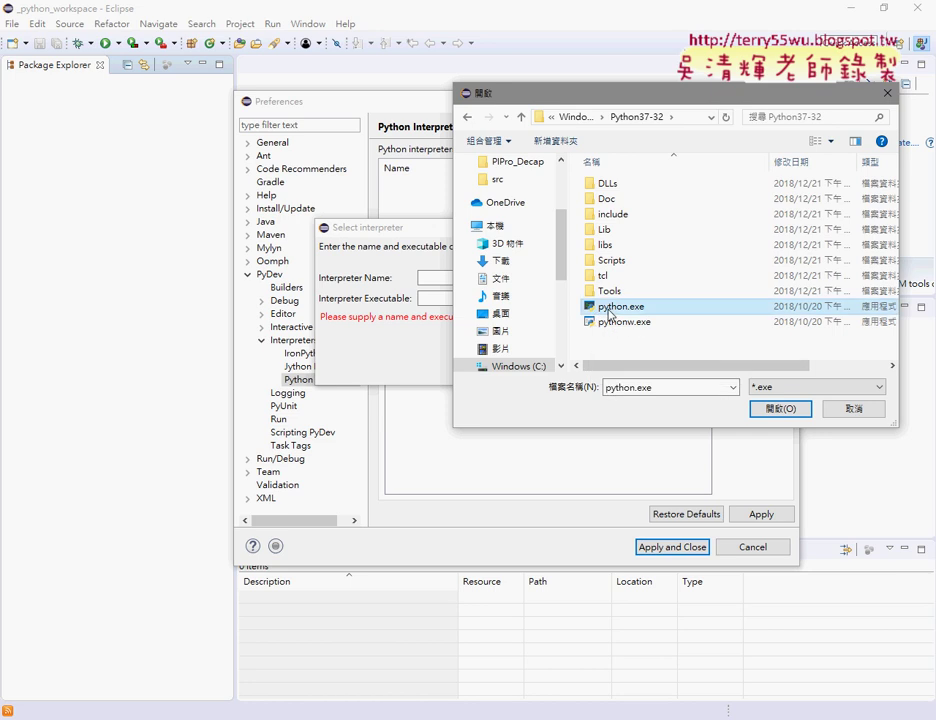
{"action": "left_click", "coordinate": [777, 410]}
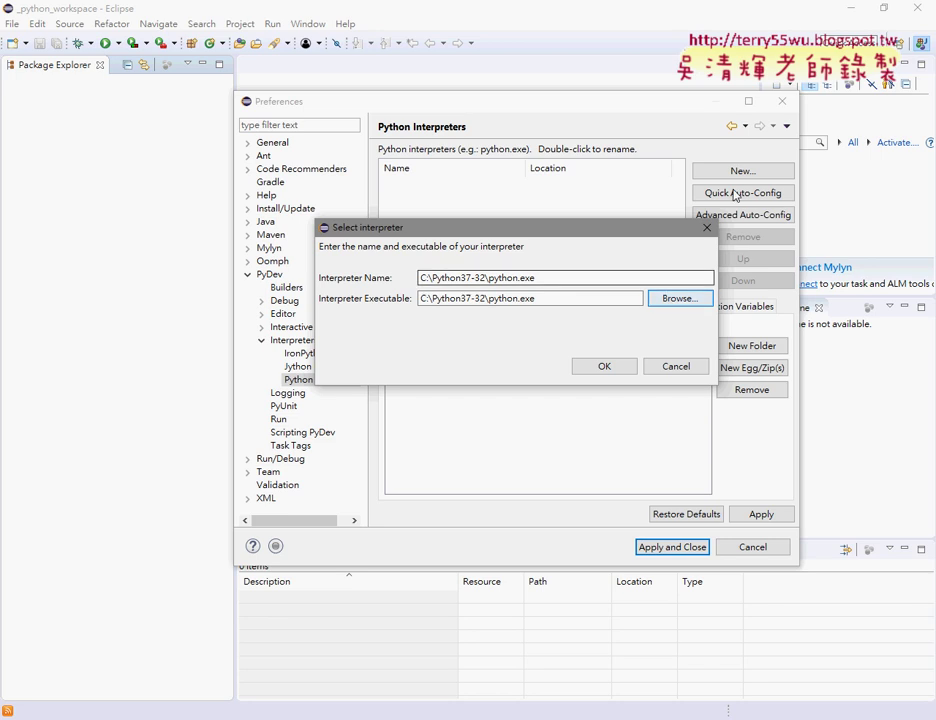
Step: Confirm the new Python interpreter with all four C:\Python37-32 folders added to the SYSTEM pythonpath, and apply and close the preferences
{"action": "left_click", "coordinate": [614, 370]}
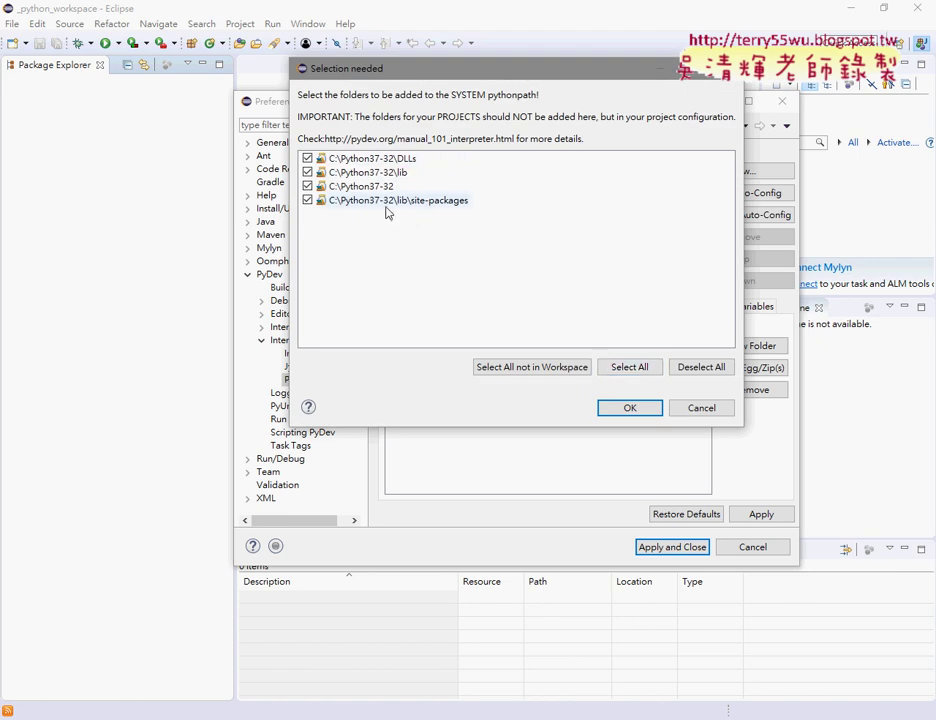
{"action": "left_click", "coordinate": [627, 410]}
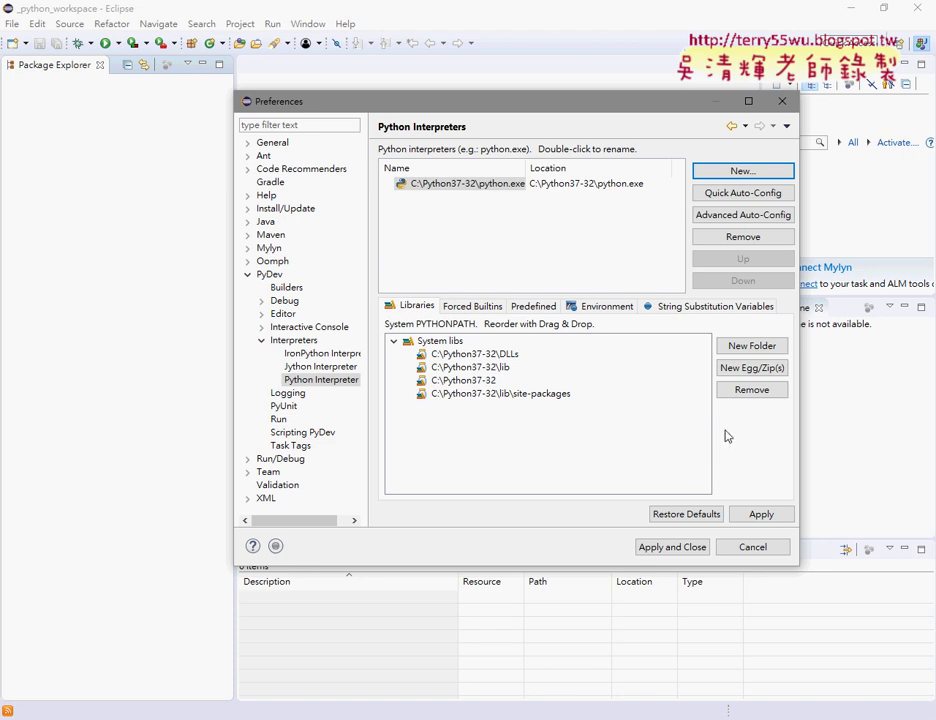
{"action": "left_click", "coordinate": [668, 548]}
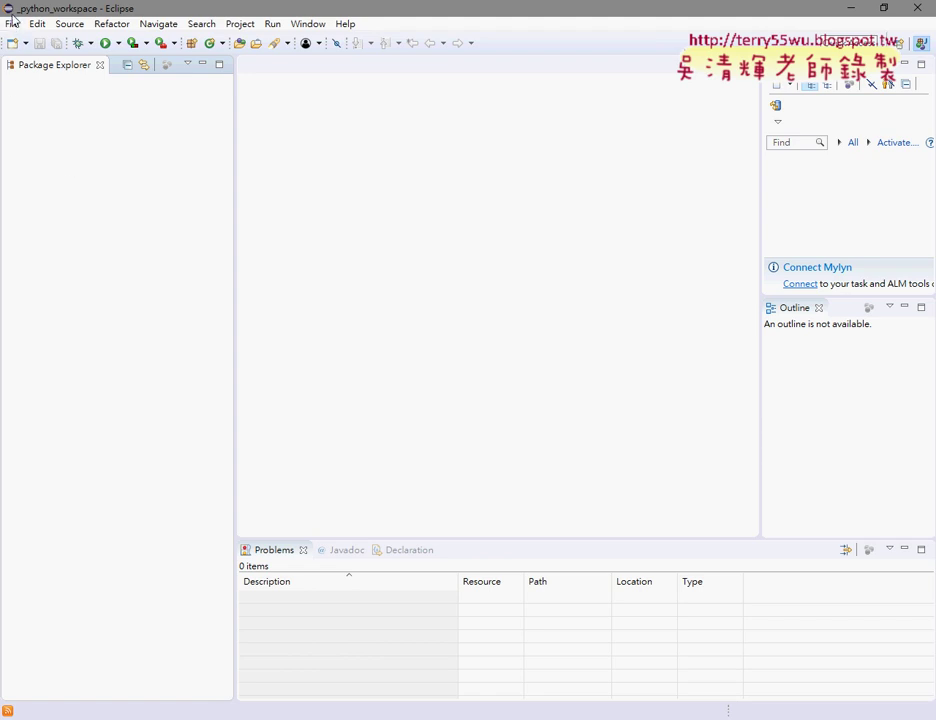
{"action": "left_click", "coordinate": [307, 28]}
{"action": "left_click", "coordinate": [13, 26]}
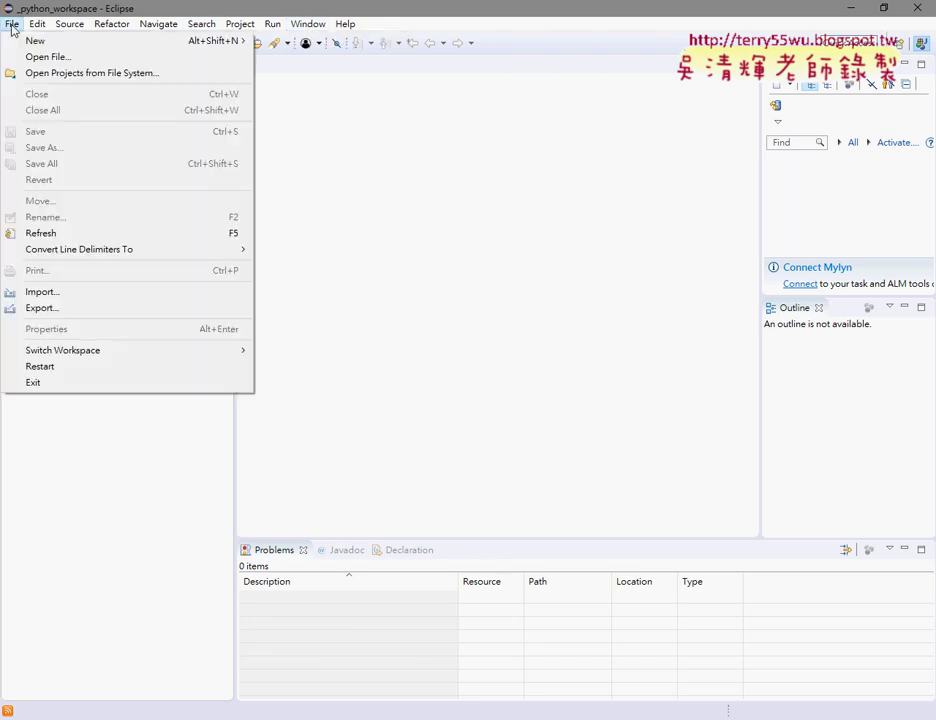
{"action": "double_click", "coordinate": [13, 26]}
{"action": "mouse_move", "coordinate": [34, 45]}
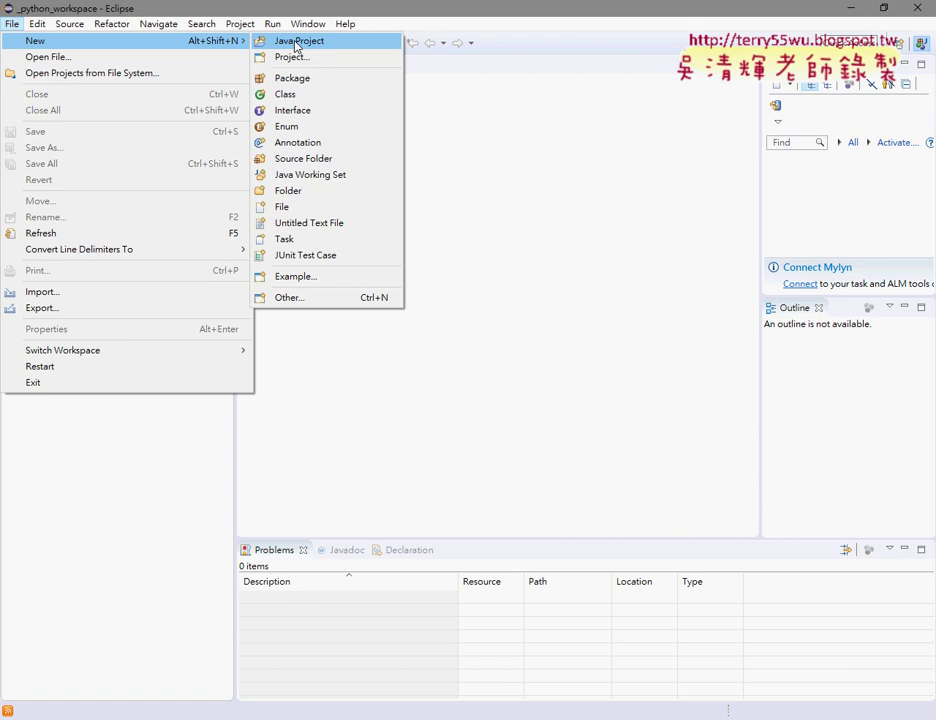
{"action": "left_click", "coordinate": [462, 105]}
Step: Reopen the preferences and display the Python Interpreter page under PyDev's Interpreters
{"action": "left_click", "coordinate": [308, 23]}
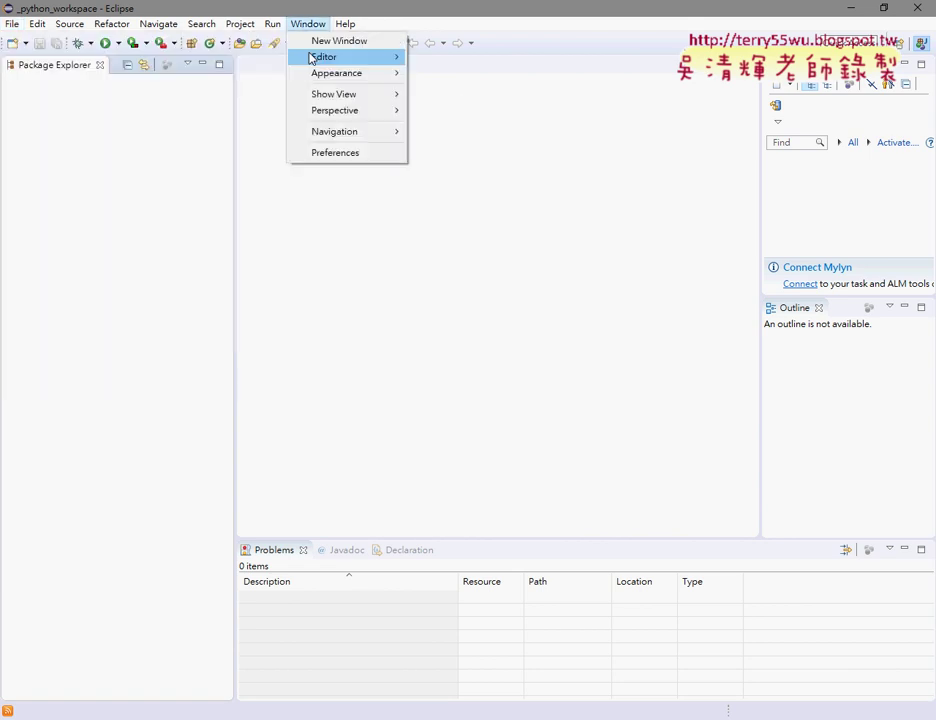
{"action": "left_click", "coordinate": [334, 155]}
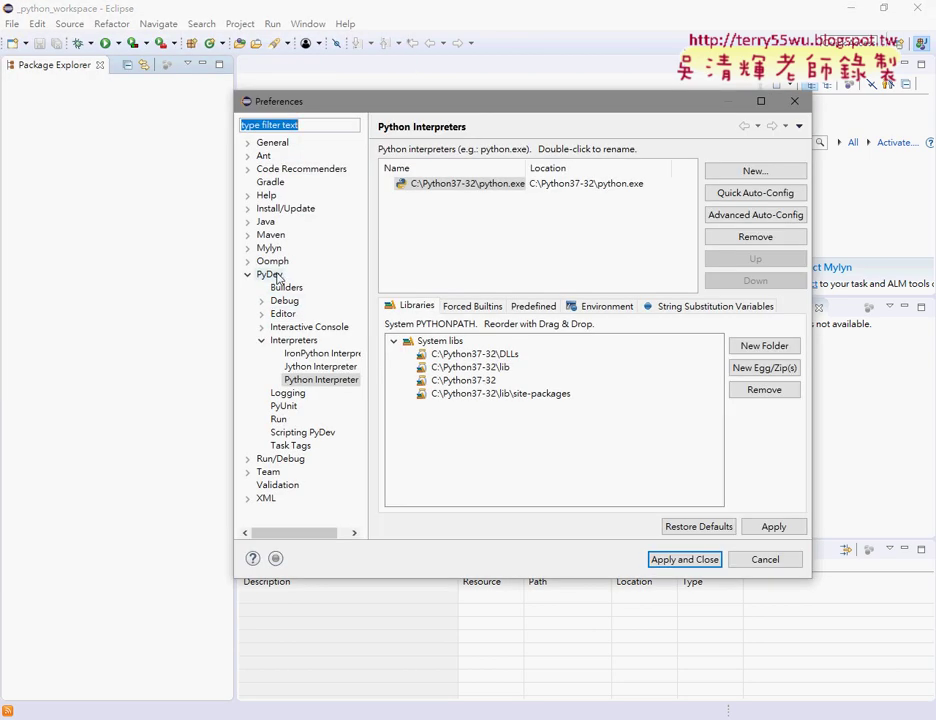
{"action": "left_click", "coordinate": [276, 276]}
{"action": "left_click", "coordinate": [303, 341]}
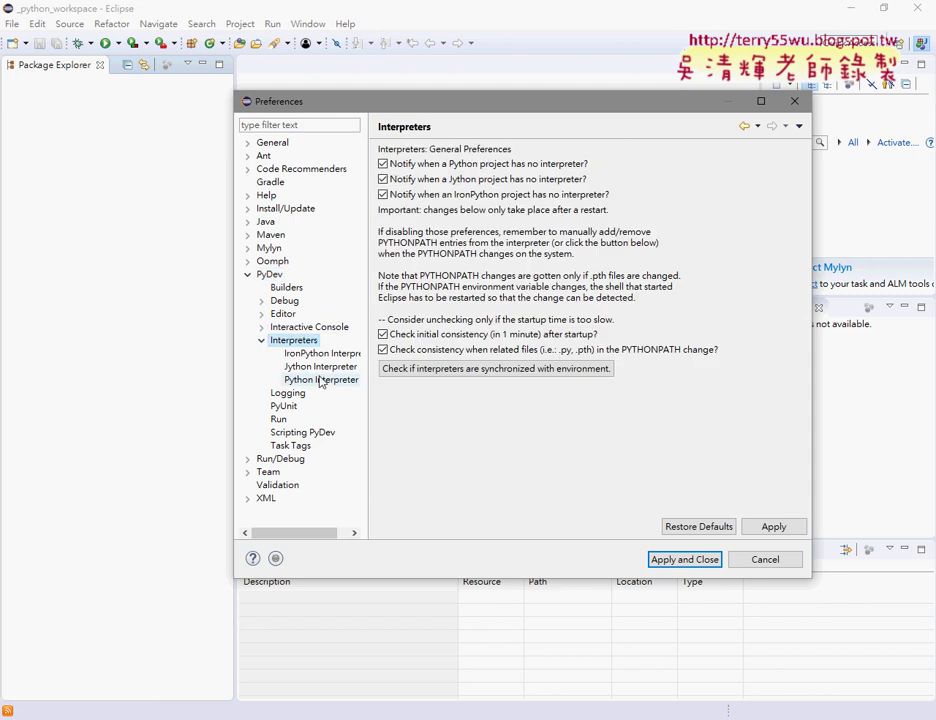
{"action": "left_click", "coordinate": [320, 380]}
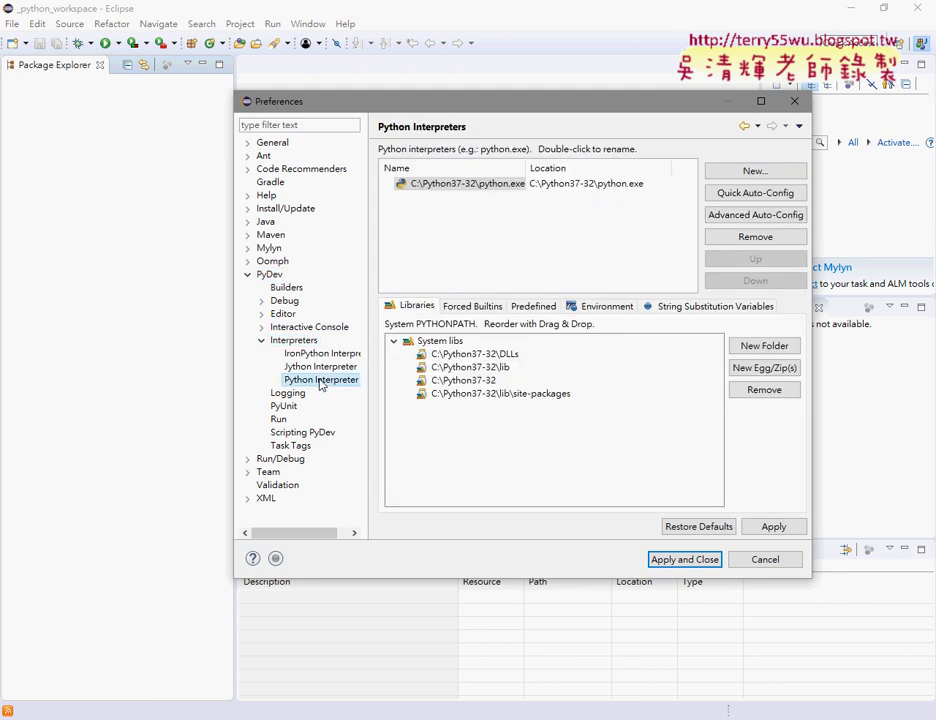
Step: Start another Python interpreter entry and select python.exe in the Python37-32 folder as its executable
{"action": "left_click", "coordinate": [755, 172]}
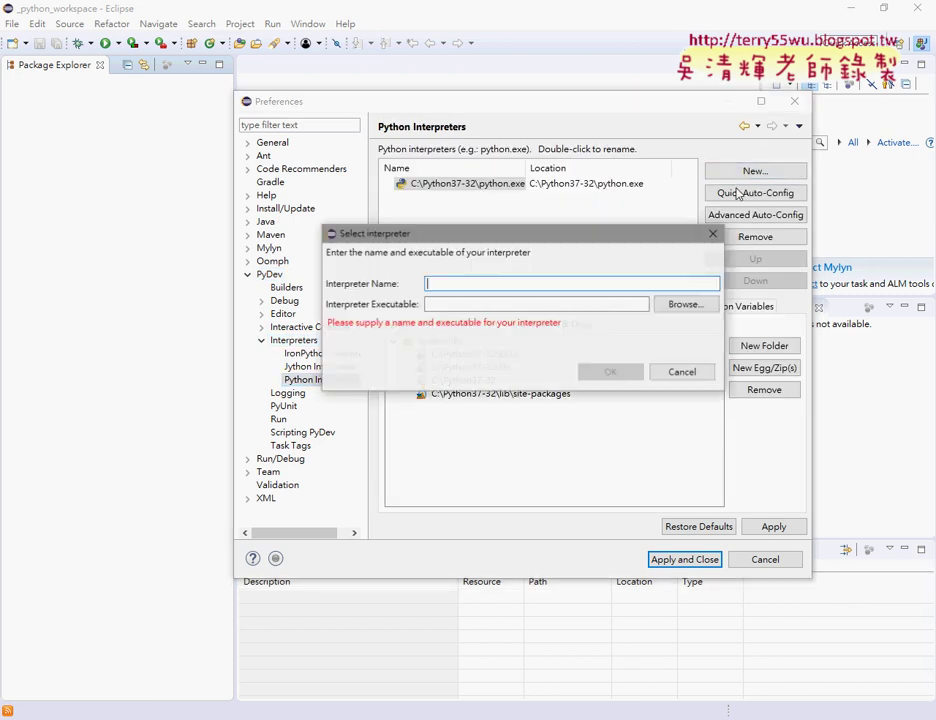
{"action": "left_click", "coordinate": [687, 305]}
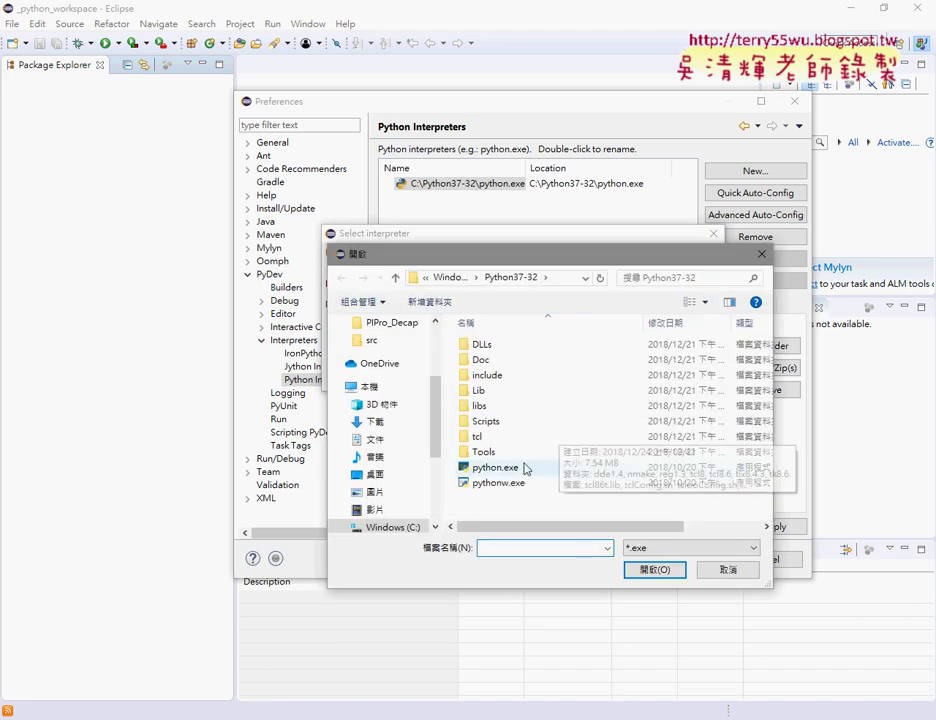
{"action": "left_click", "coordinate": [518, 468]}
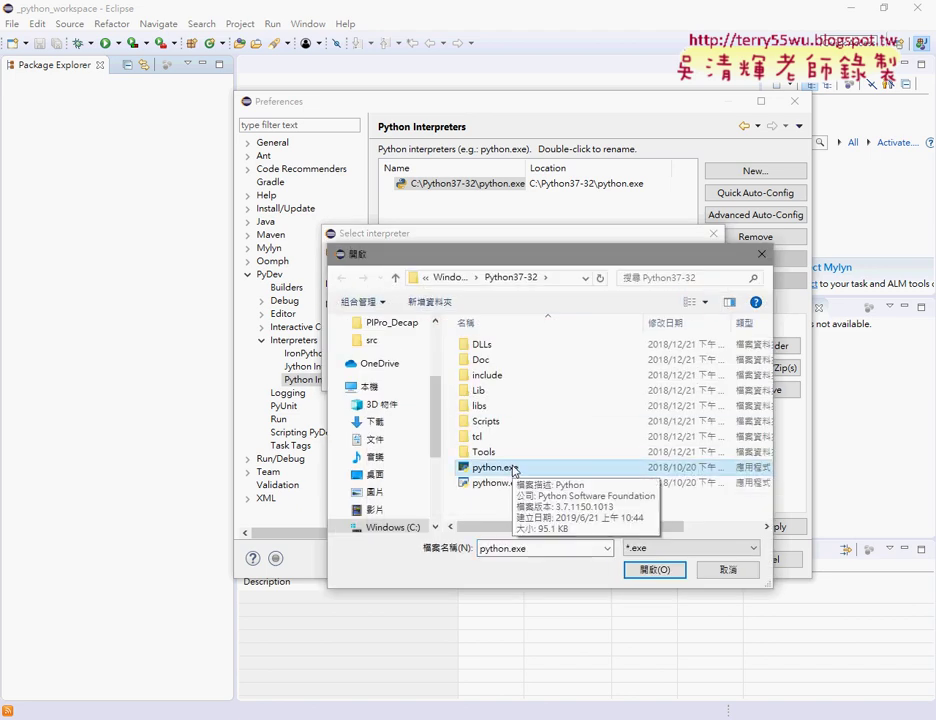